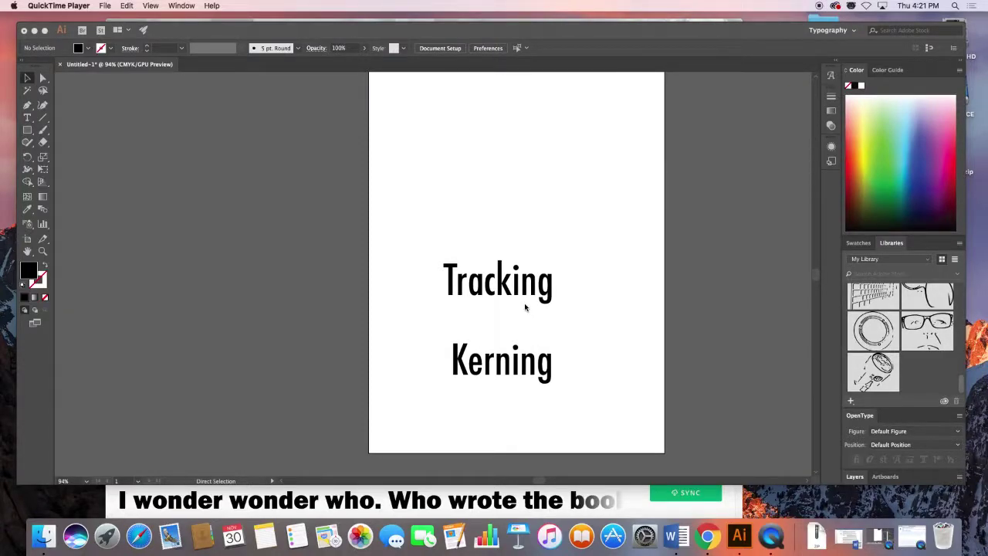
# Scroll the artboard and bring the Illustrator document forward so the Character and Paragraph panels show.
pyautogui.scroll(-3, 526, 307)
pyautogui.scroll(-5, 525, 307)
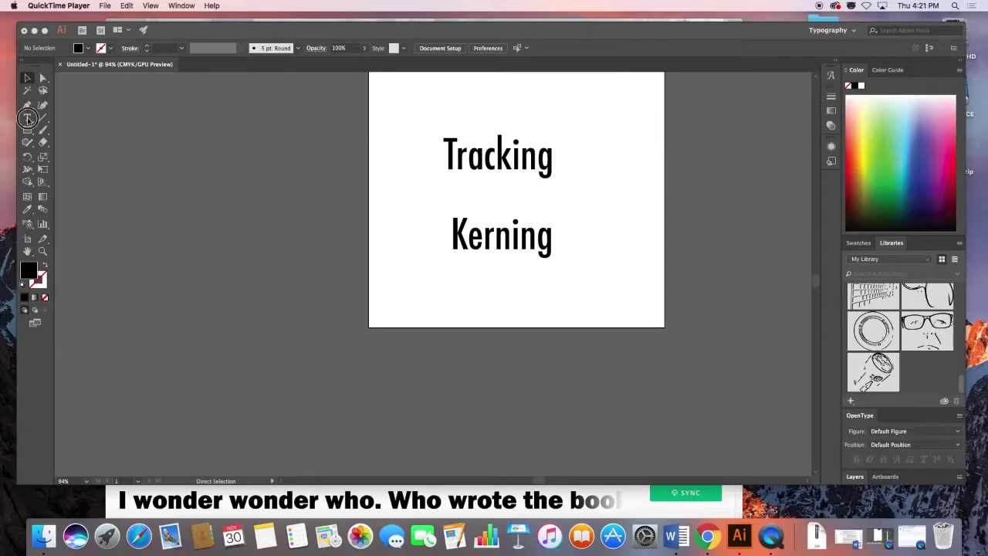
pyautogui.click(155, 122)
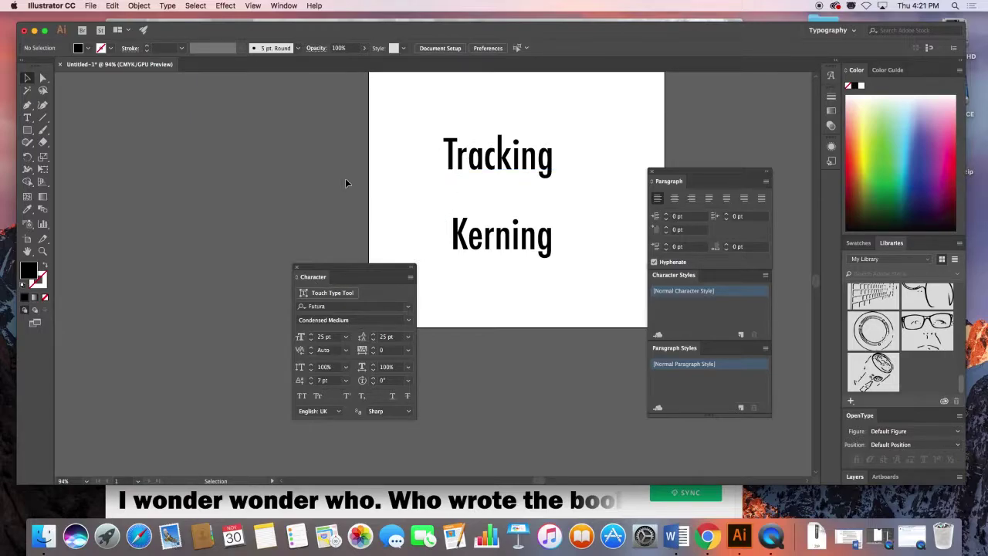
# Select the whole word Tracking with the Type tool and move the Character panel up beside it.
pyautogui.click(27, 117)
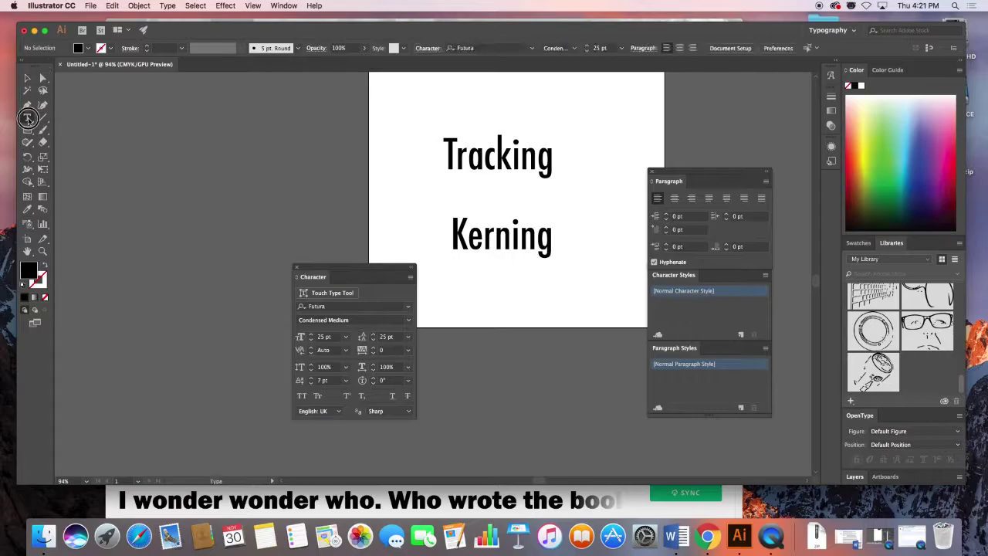
pyautogui.click(472, 160)
pyautogui.moveTo(446, 159); pyautogui.dragTo(561, 159)
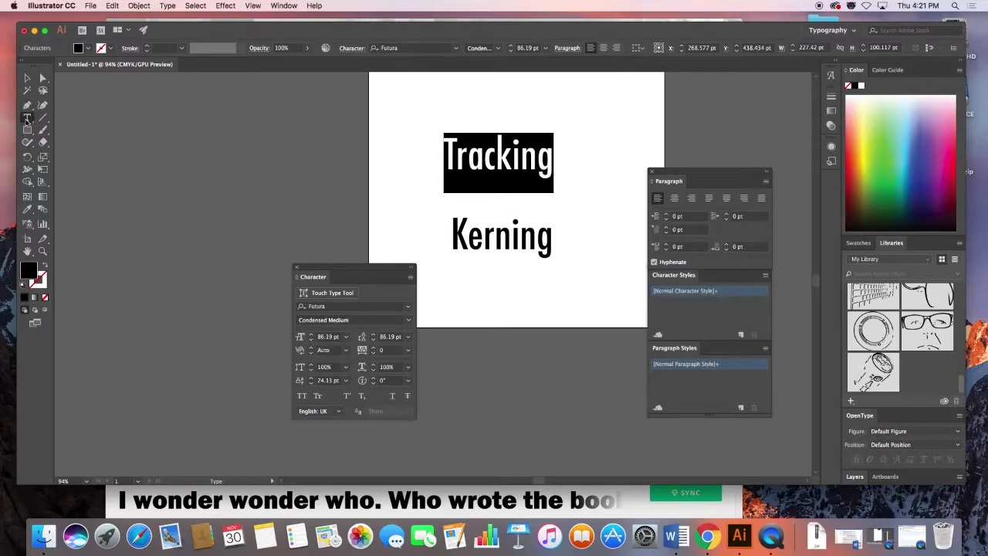
pyautogui.click(455, 160)
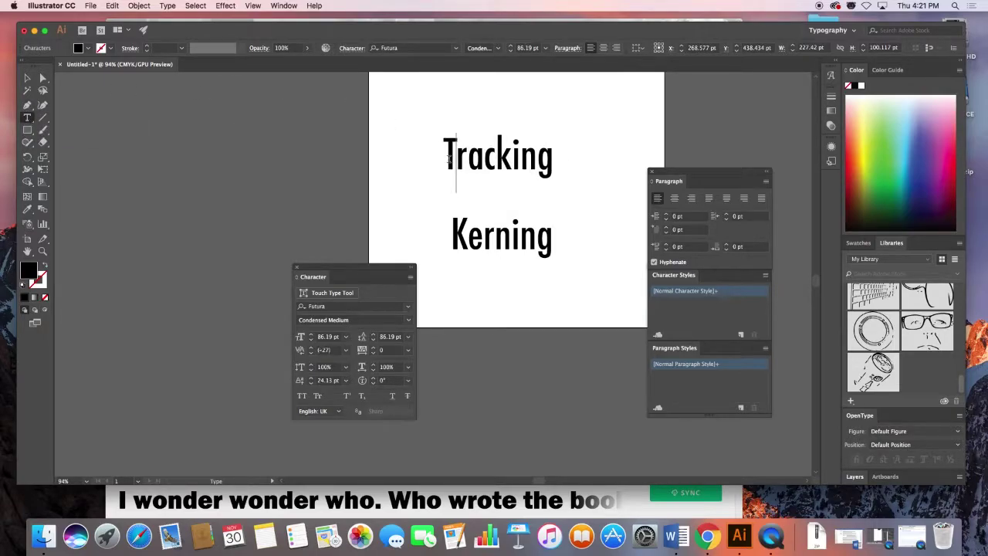
pyautogui.moveTo(450, 158); pyautogui.dragTo(553, 161)
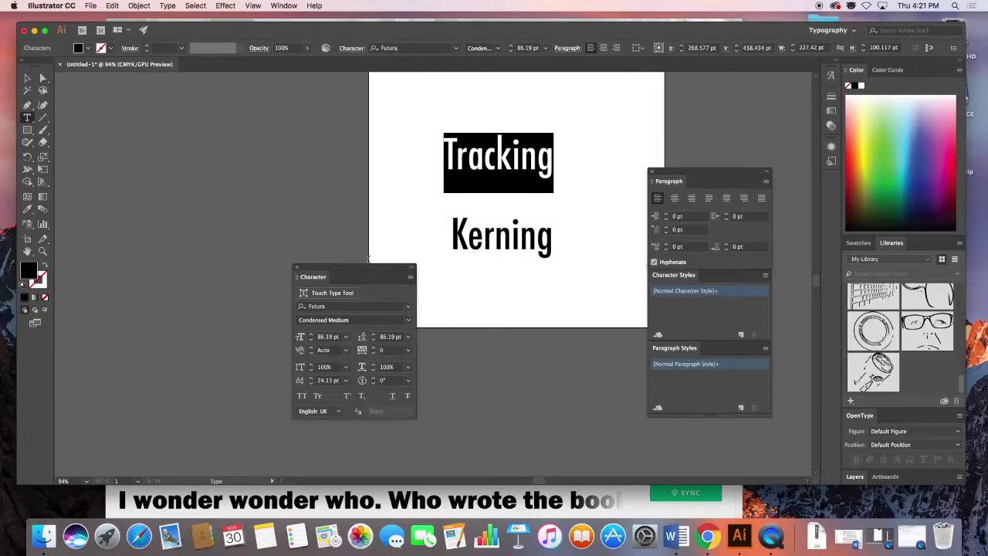
pyautogui.moveTo(366, 269); pyautogui.dragTo(380, 127)
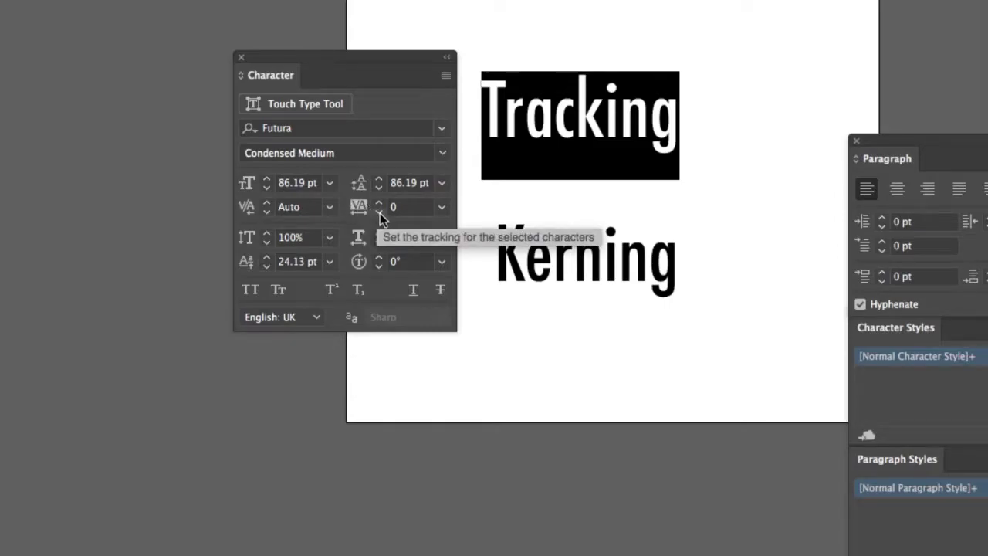
pyautogui.click(380, 213)
pyautogui.click(380, 213)
pyautogui.click(380, 213)
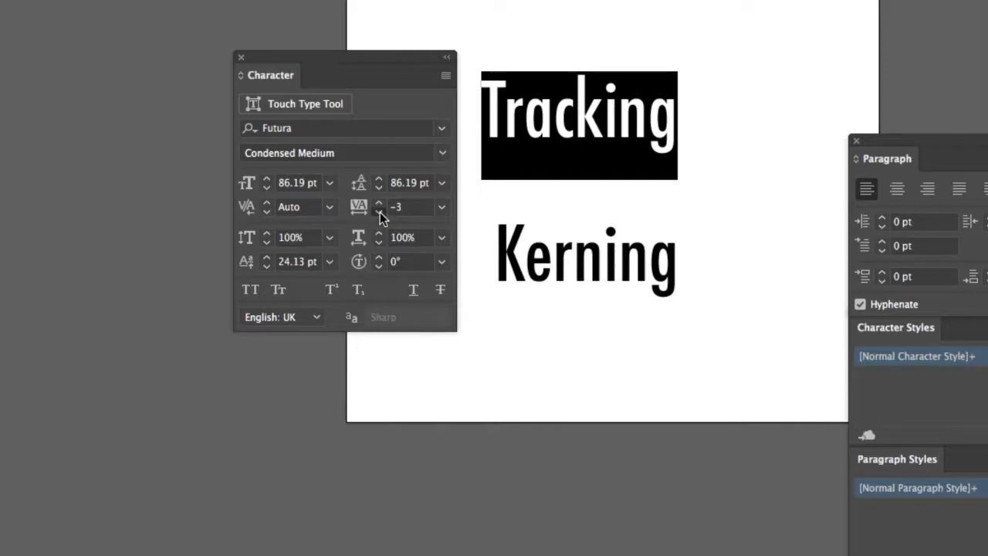
pyautogui.click(380, 213)
pyautogui.click(380, 214)
pyautogui.click(380, 213)
pyautogui.click(380, 213)
pyautogui.click(380, 214)
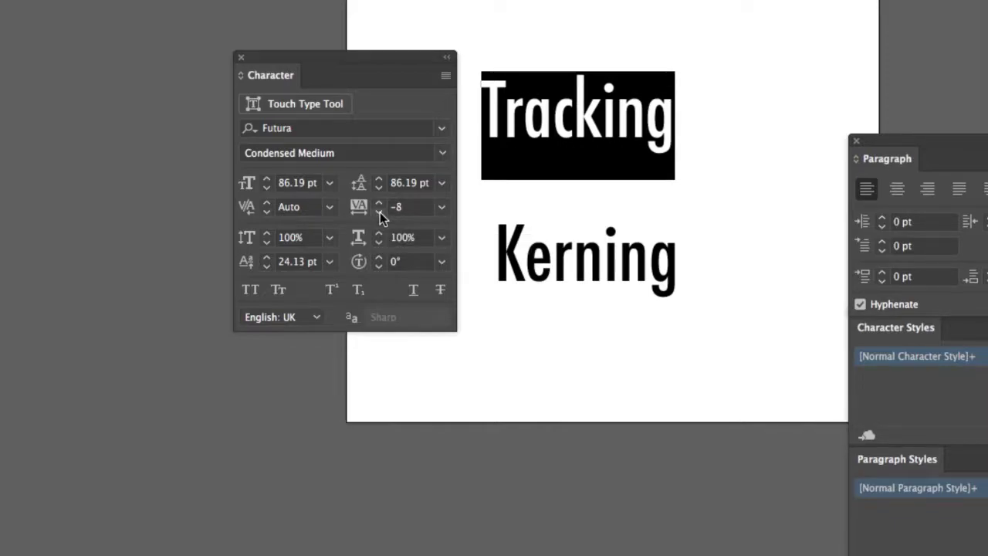
pyautogui.click(380, 214)
pyautogui.click(380, 214)
pyautogui.click(379, 213)
pyautogui.click(380, 213)
pyautogui.click(380, 214)
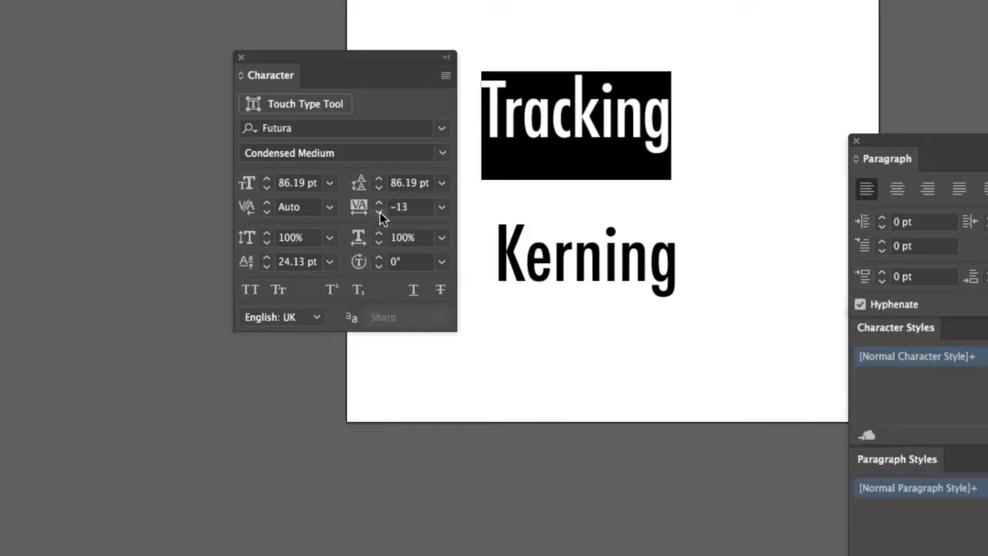
pyautogui.click(380, 213)
pyautogui.click(380, 213)
pyautogui.click(380, 213)
pyautogui.click(380, 213)
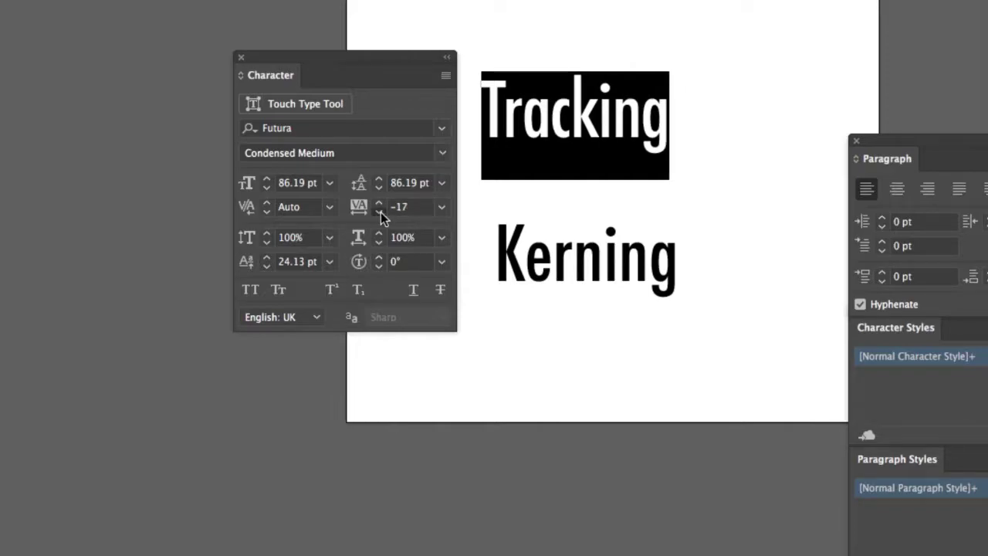
pyautogui.click(380, 213)
pyautogui.click(380, 214)
pyautogui.click(379, 213)
pyautogui.click(380, 213)
pyautogui.click(380, 213)
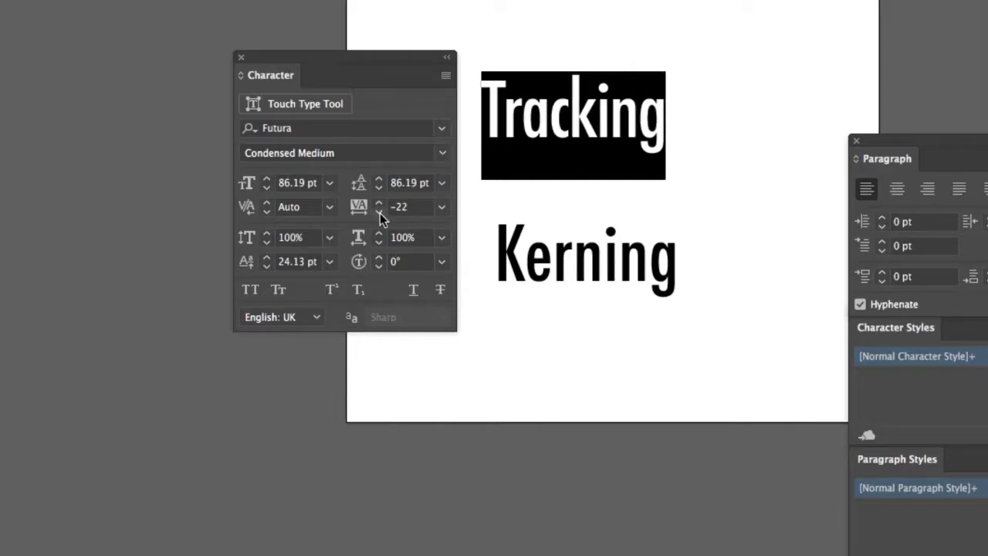
pyautogui.click(447, 211)
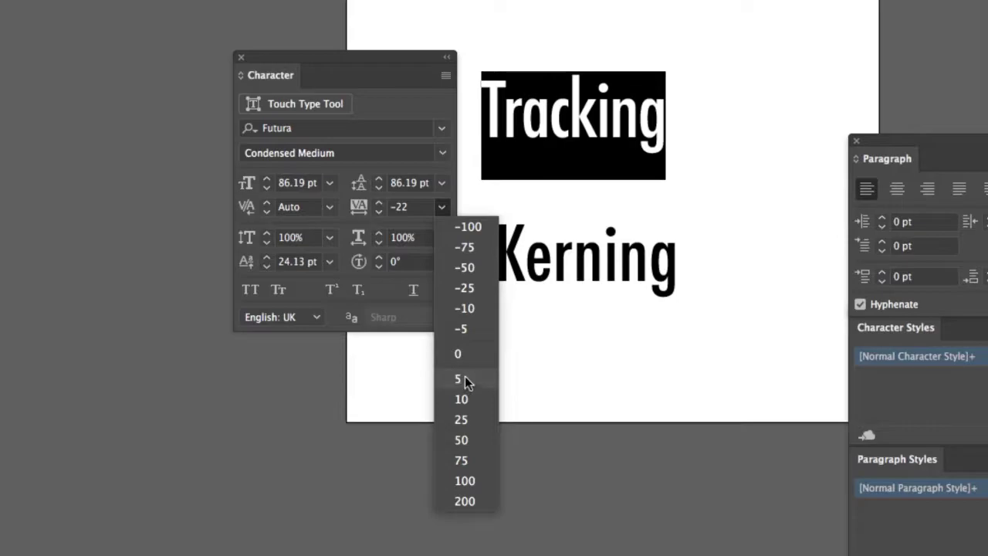
pyautogui.click(468, 401)
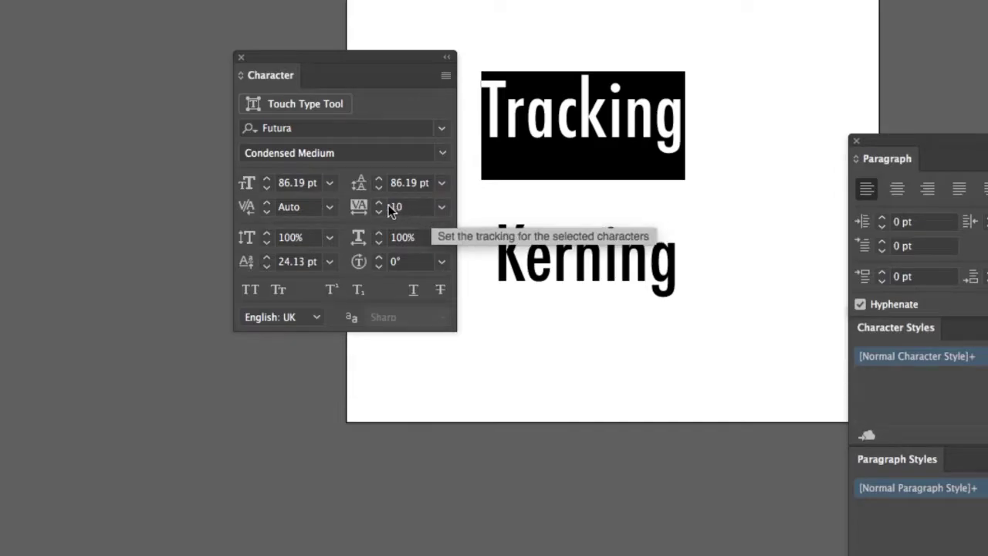
pyautogui.click(441, 209)
pyautogui.click(463, 353)
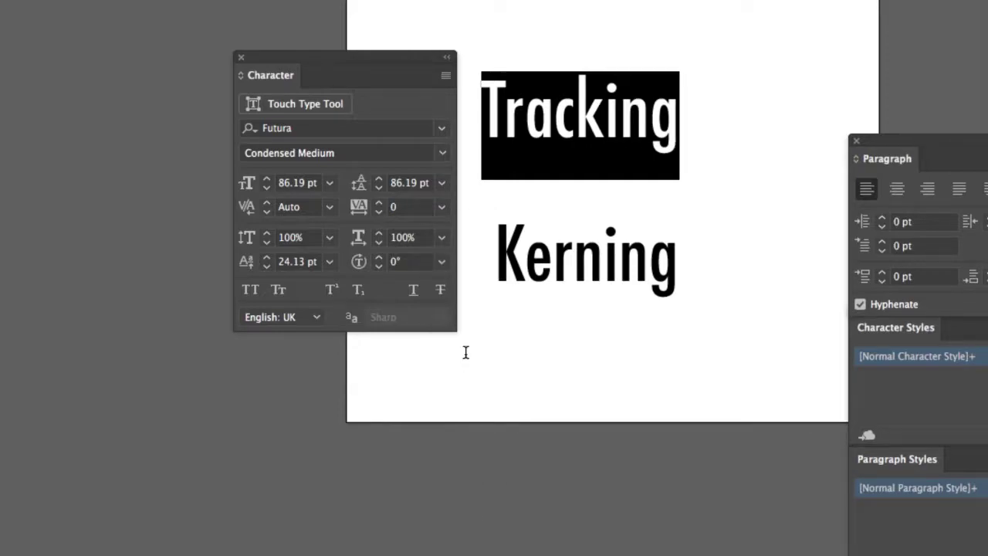
pyautogui.click(526, 111)
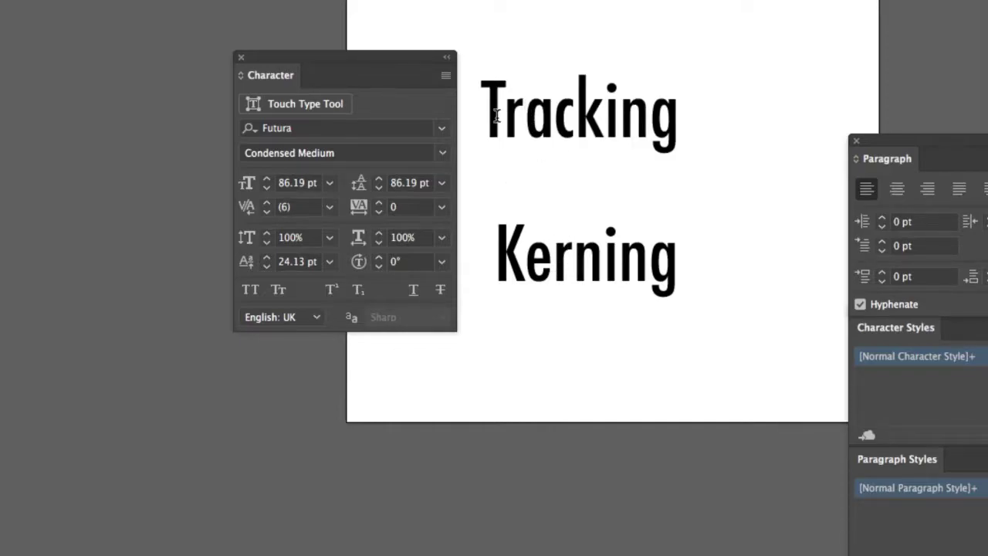
pyautogui.click(584, 121)
pyautogui.click(520, 117)
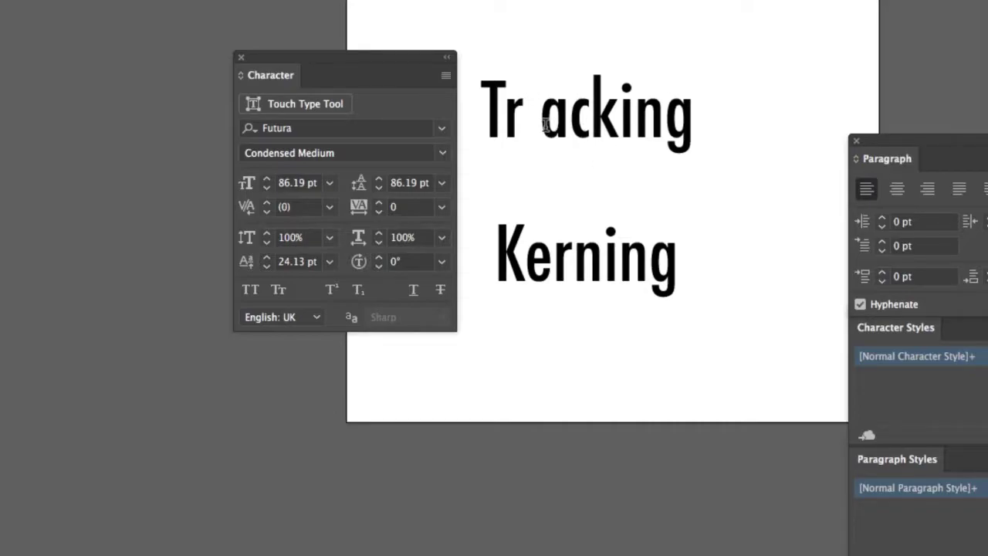
pyautogui.hotkey('alt', 'Right')
pyautogui.hotkey('alt', 'Right')
pyautogui.hotkey('alt', 'Right')
pyautogui.hotkey('alt', 'Right')
pyautogui.hotkey('alt', 'Right')
pyautogui.hotkey('alt', 'Right')
pyautogui.hotkey('alt', 'Right')
pyautogui.hotkey('alt', 'Right')
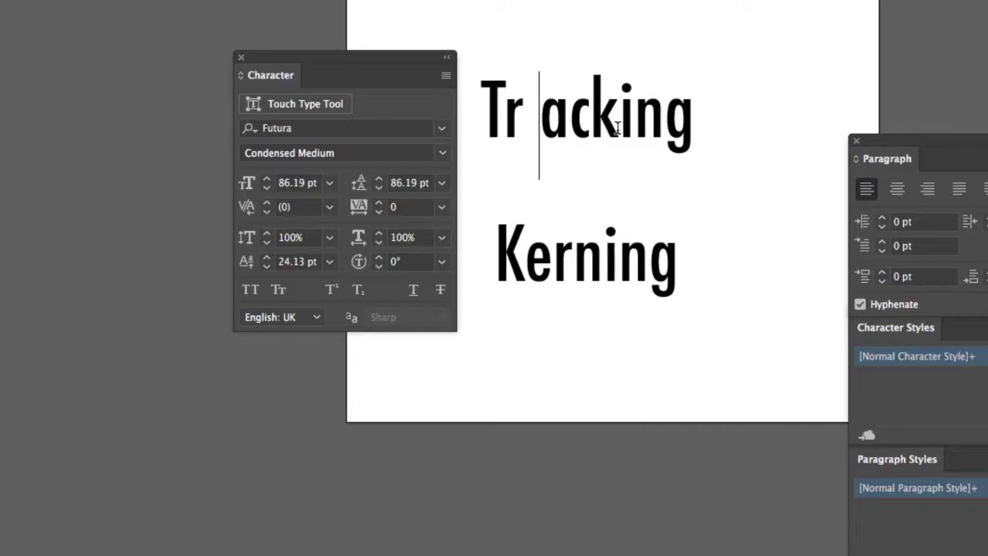
pyautogui.click(615, 116)
pyautogui.hotkey('alt', 'Right')
pyautogui.hotkey('alt', 'Right')
pyautogui.hotkey('alt', 'Right')
pyautogui.hotkey('alt', 'Right')
pyautogui.hotkey('alt', 'Right')
pyautogui.hotkey('alt', 'Right')
pyautogui.hotkey('alt', 'Right')
pyautogui.hotkey('alt', 'Right')
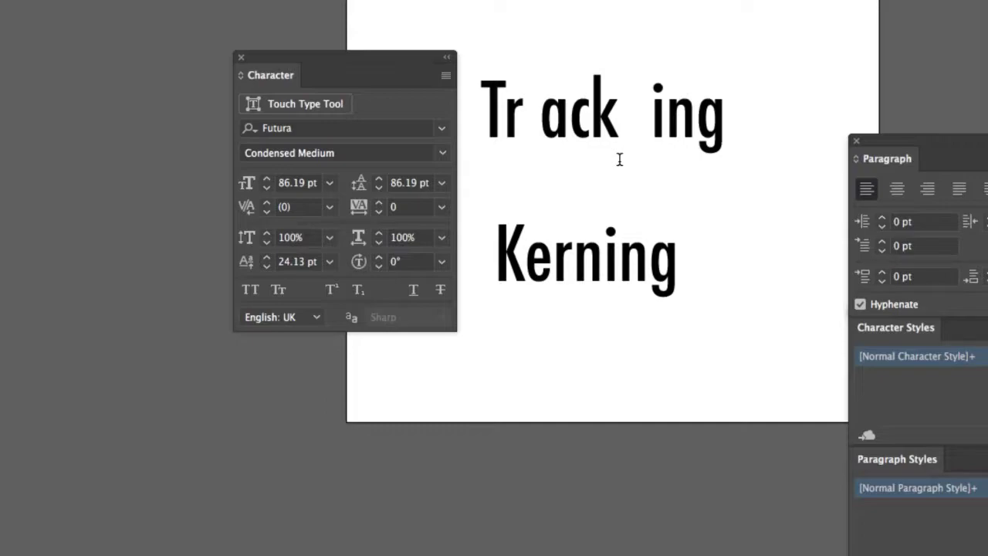
pyautogui.click(543, 124)
pyautogui.hotkey('ctrl', 'z')
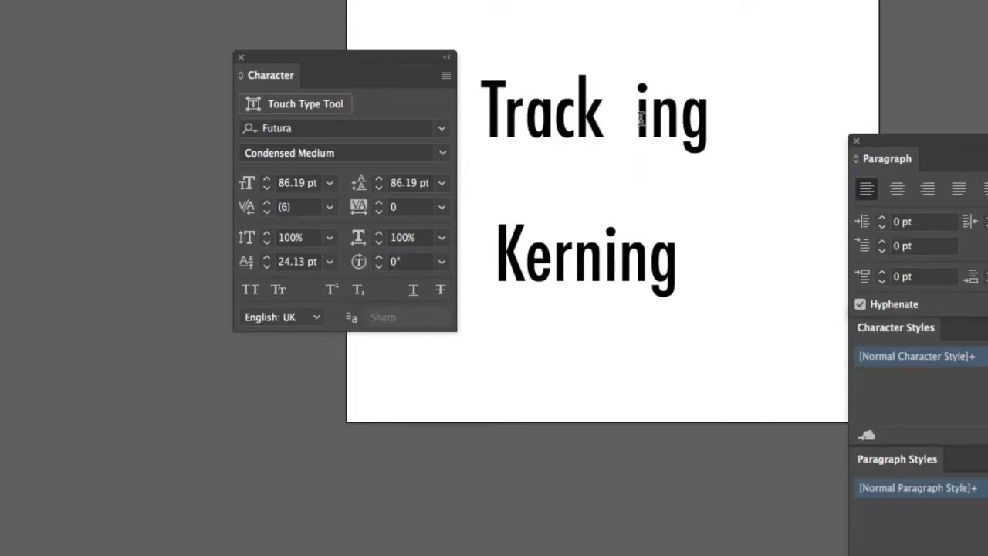
pyautogui.hotkey('ctrl', 'z')
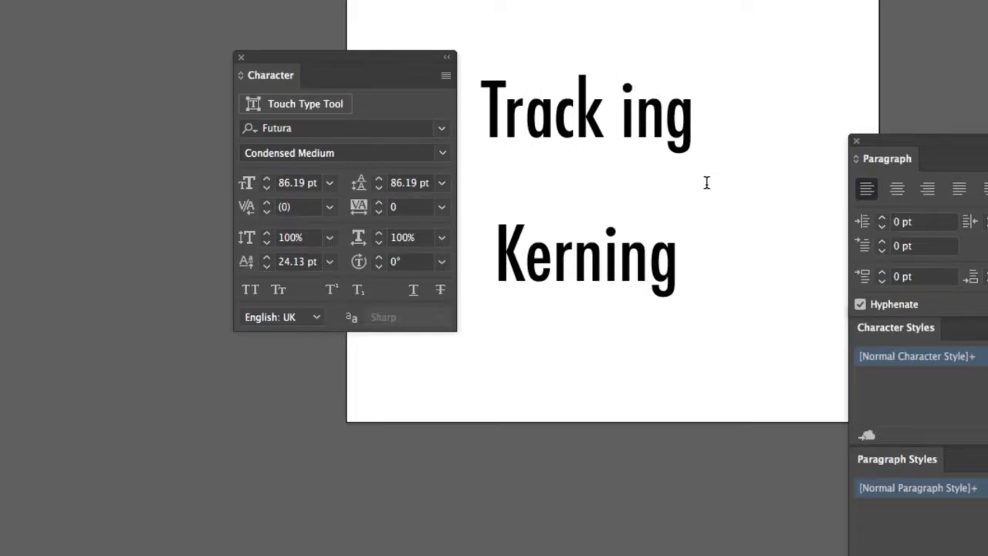
pyautogui.hotkey('ctrl', 'z')
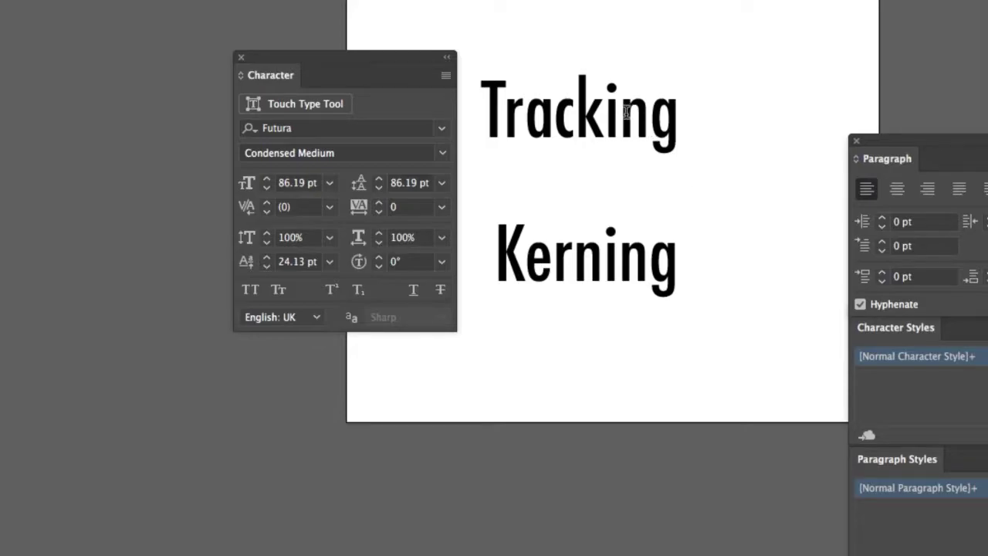
pyautogui.hotkey('ctrl', 'z')
pyautogui.hotkey('alt', 'Right')
pyautogui.hotkey('alt', 'Right')
pyautogui.hotkey('alt', 'Right')
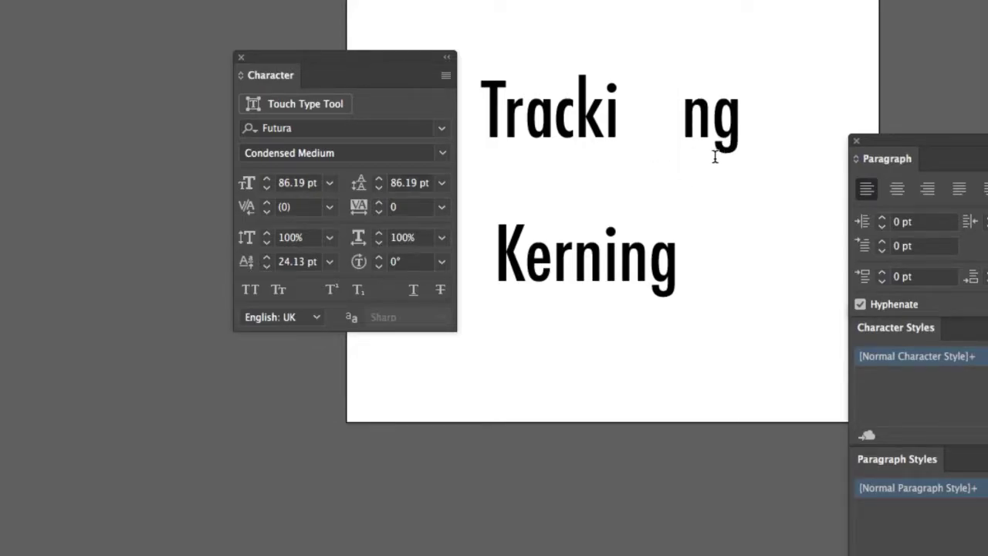
pyautogui.hotkey('alt', 'Left')
pyautogui.hotkey('alt', 'Left')
pyautogui.hotkey('alt', 'Left')
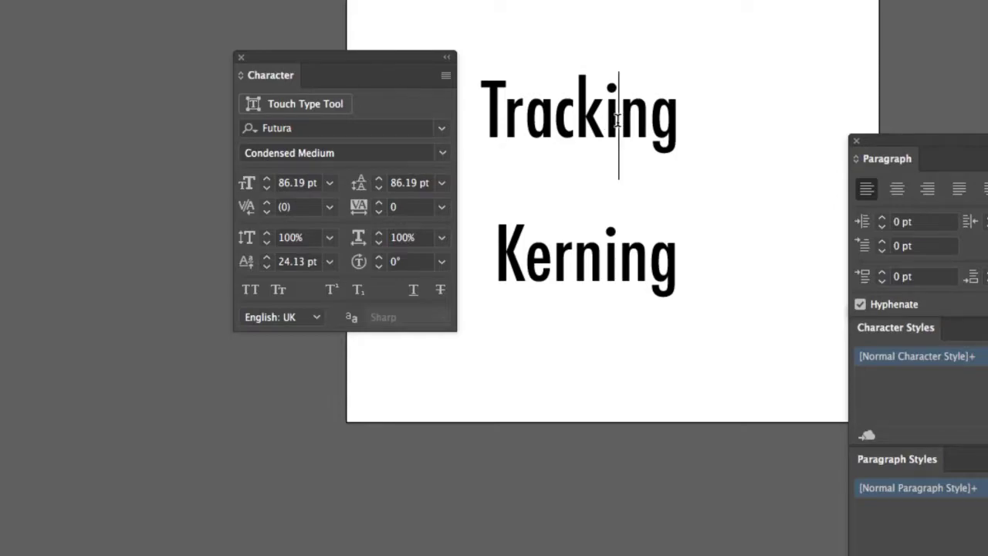
# Inspect the kerning of letter pairs in Tracking, such as c–k and r–a, in the Character panel.
pyautogui.moveTo(499, 104)
pyautogui.mouseDown()
pyautogui.moveTo(487, 108)
pyautogui.moveTo(512, 114)
pyautogui.mouseUp()
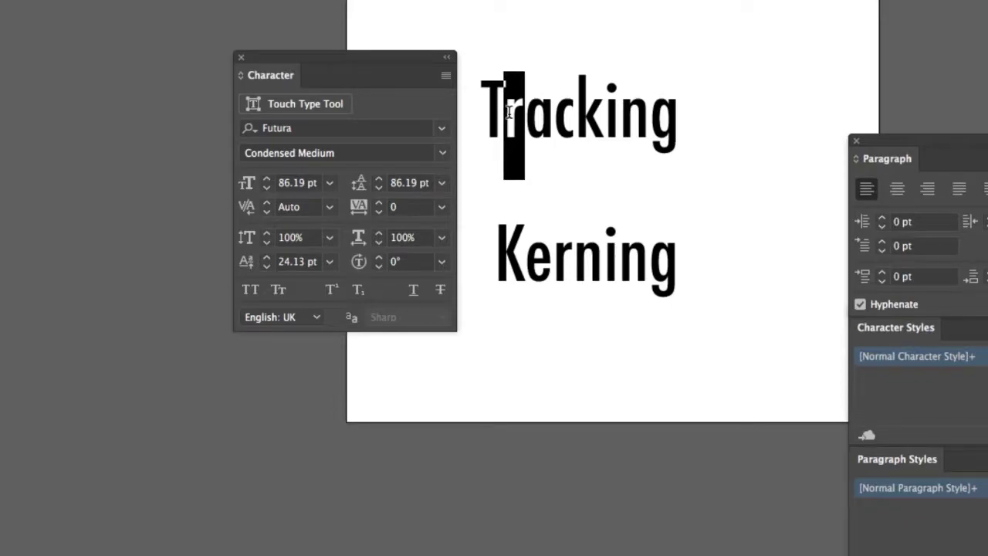
pyautogui.click(584, 117)
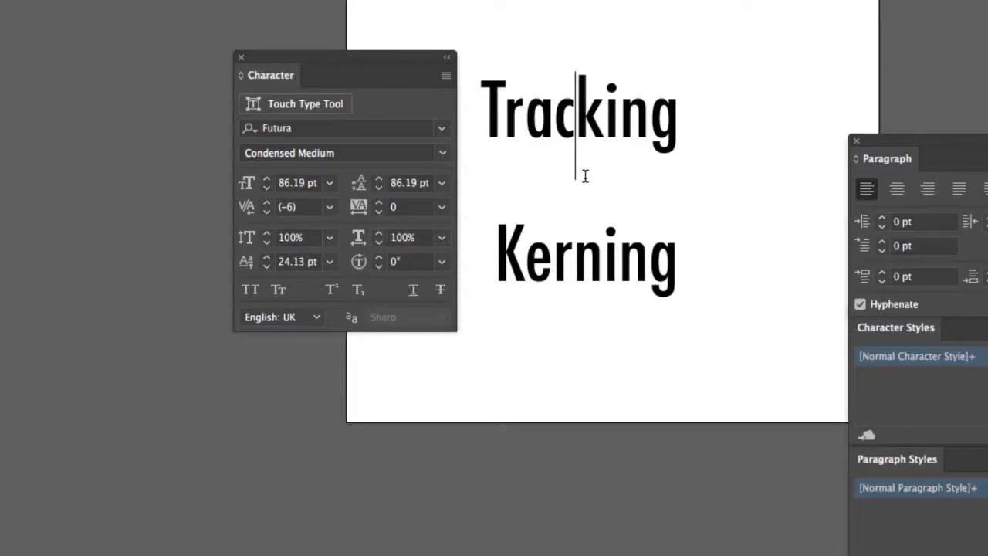
pyautogui.click(520, 124)
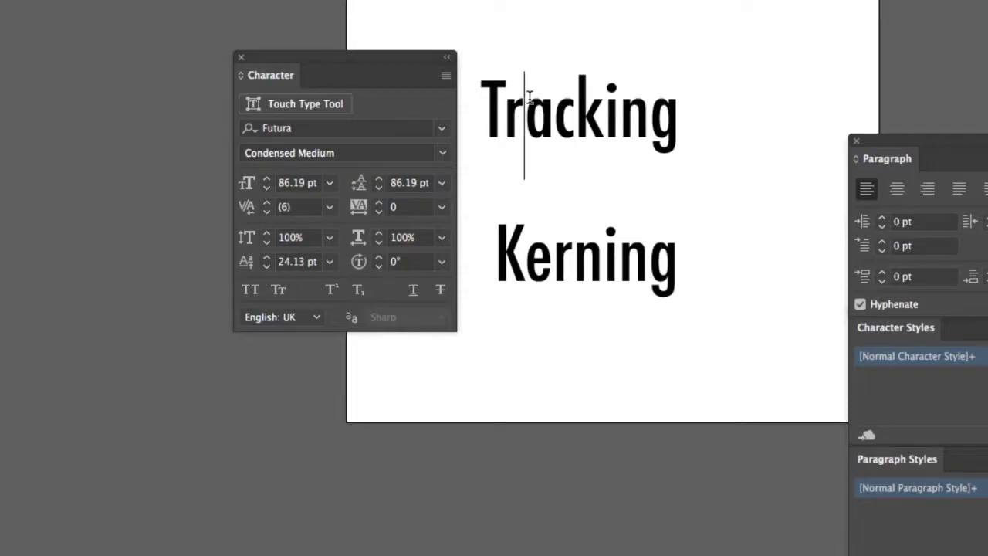
pyautogui.moveTo(522, 122); pyautogui.dragTo(676, 118)
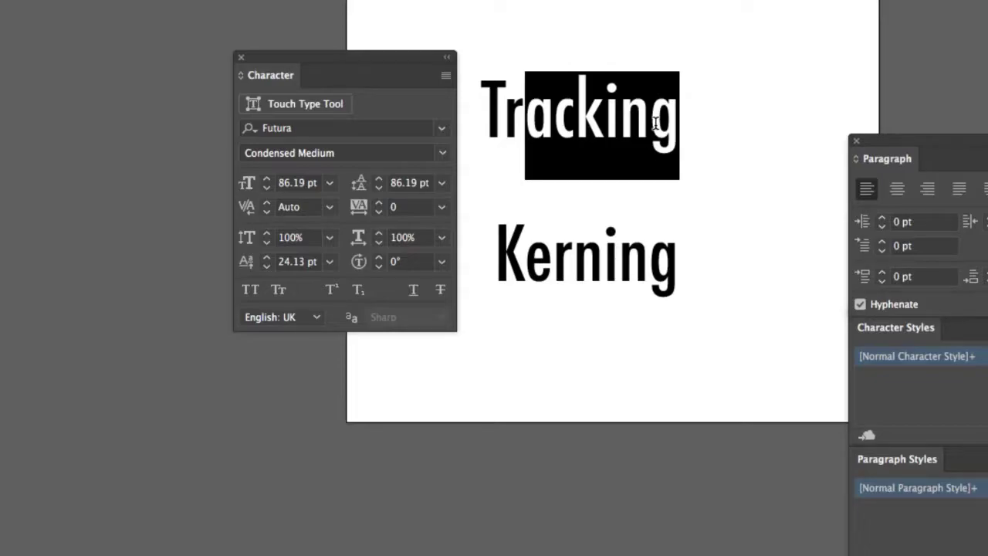
pyautogui.click(653, 123)
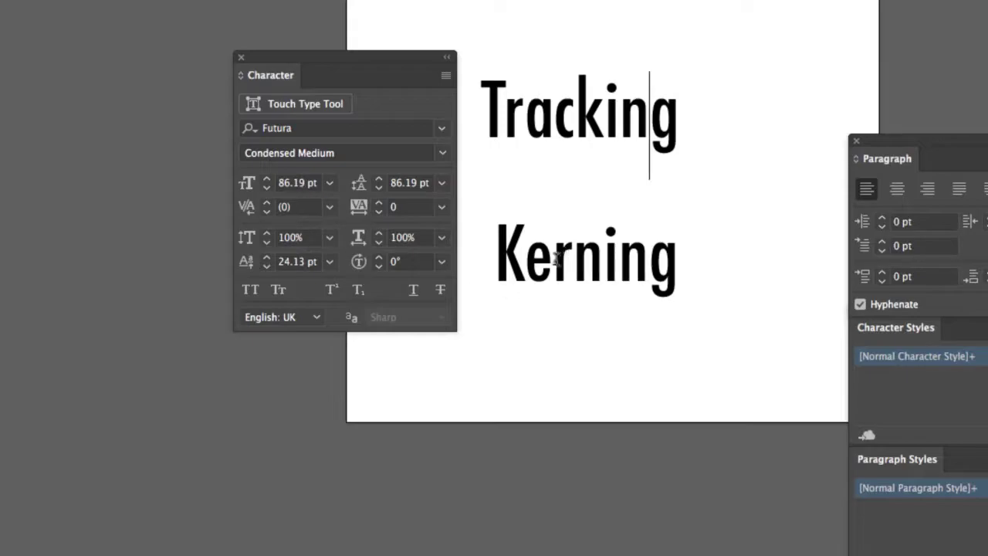
# Place the insertion point between K and e in Kerning to read its auto kerning of -7.
pyautogui.click(527, 260)
pyautogui.press('Left')
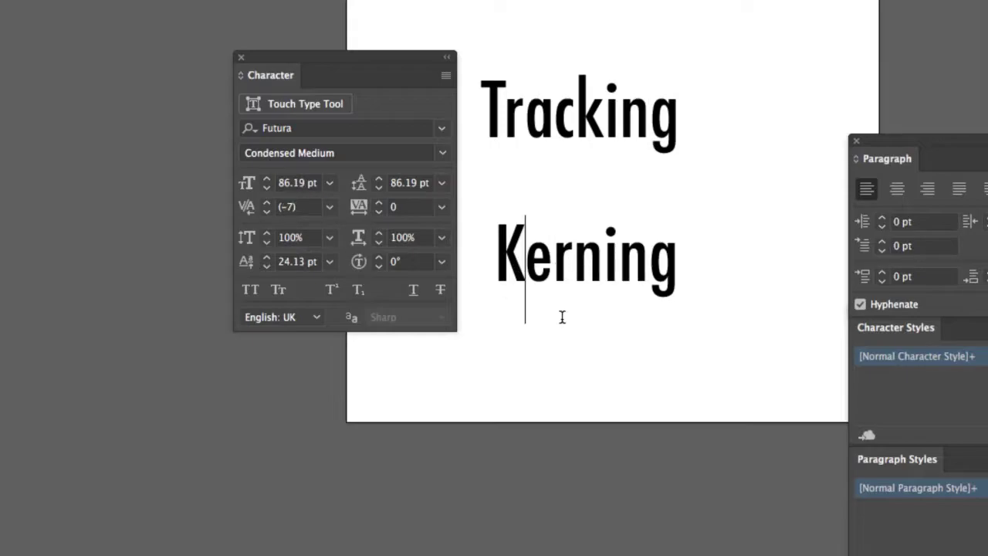
pyautogui.moveTo(526, 260); pyautogui.dragTo(645, 260)
pyautogui.click(604, 262)
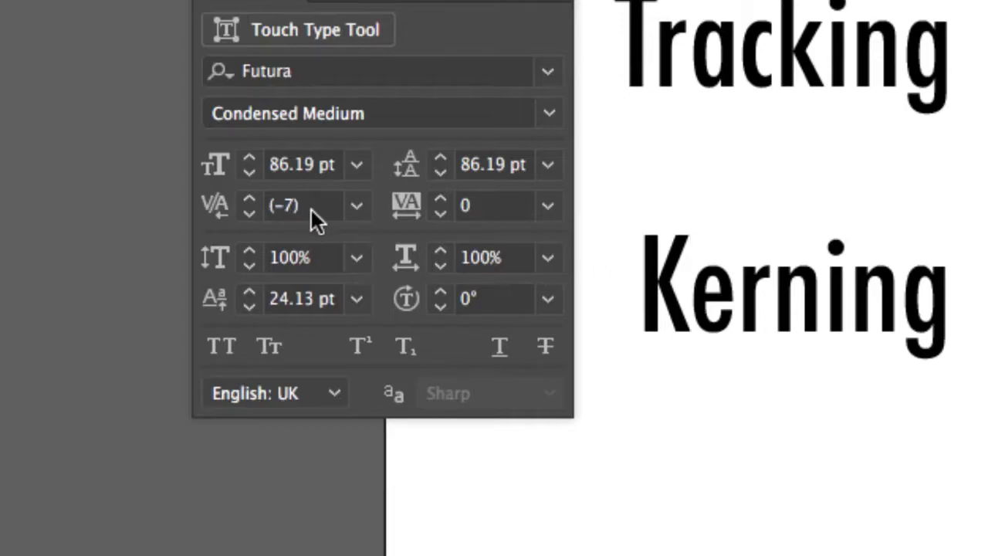
# Change the K–e kerning from -7 to 0 via the preset list, comparing with the n–g pair.
pyautogui.click(260, 207)
pyautogui.click(357, 207)
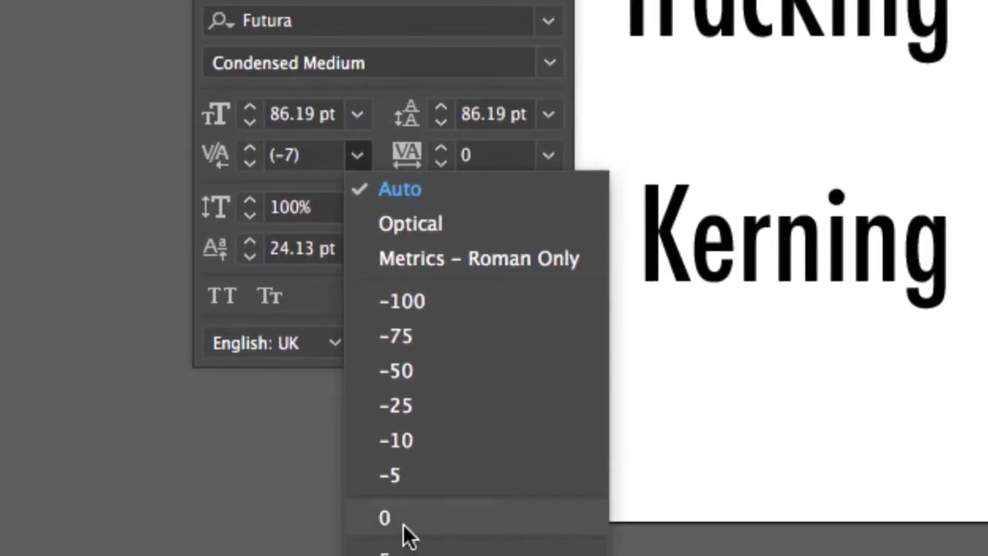
pyautogui.click(404, 528)
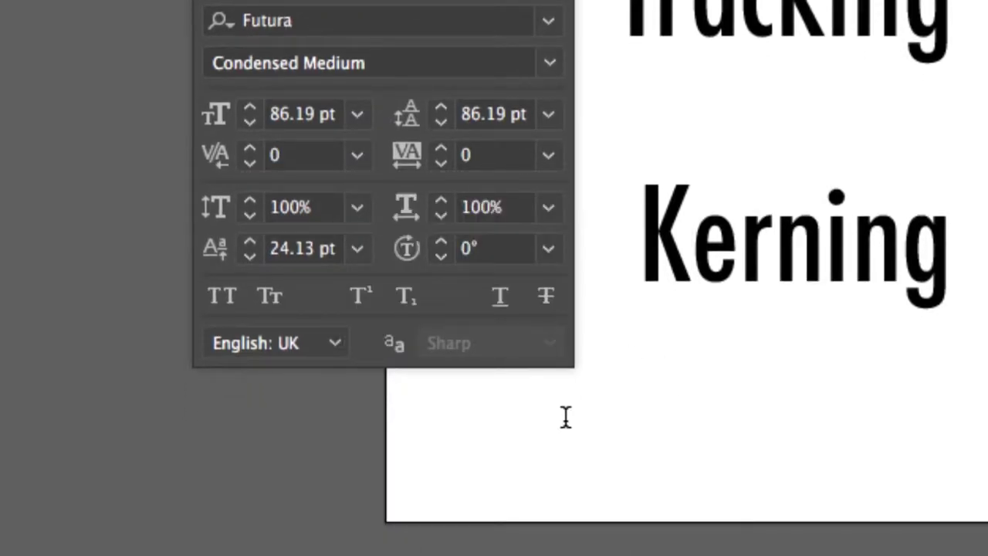
pyautogui.click(913, 258)
pyautogui.click(688, 231)
# Lower the K–e kerning step by step with the spinner, then set it to -100 from the presets.
pyautogui.click(250, 160)
pyautogui.click(250, 160)
pyautogui.click(250, 160)
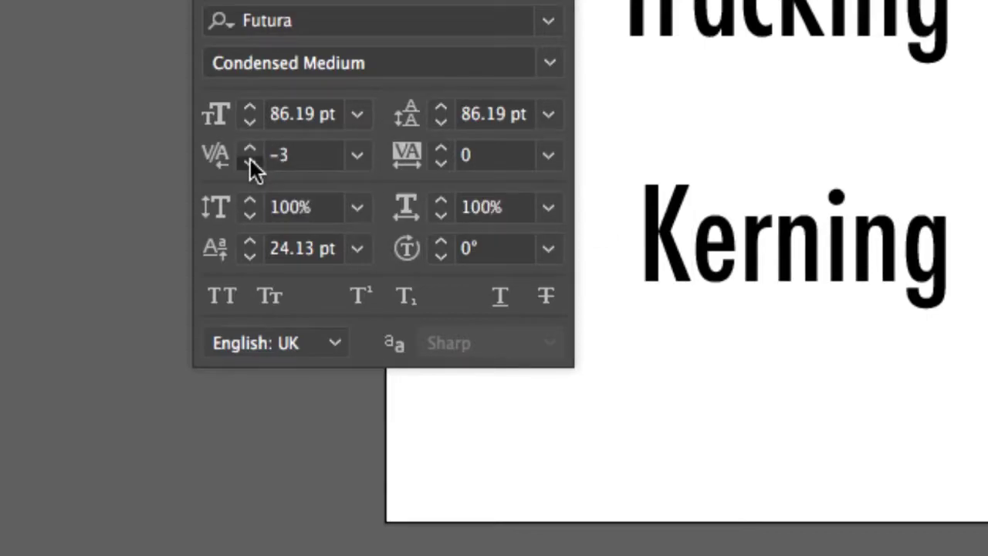
pyautogui.click(250, 160)
pyautogui.click(250, 160)
pyautogui.click(250, 159)
pyautogui.click(250, 160)
pyautogui.click(251, 159)
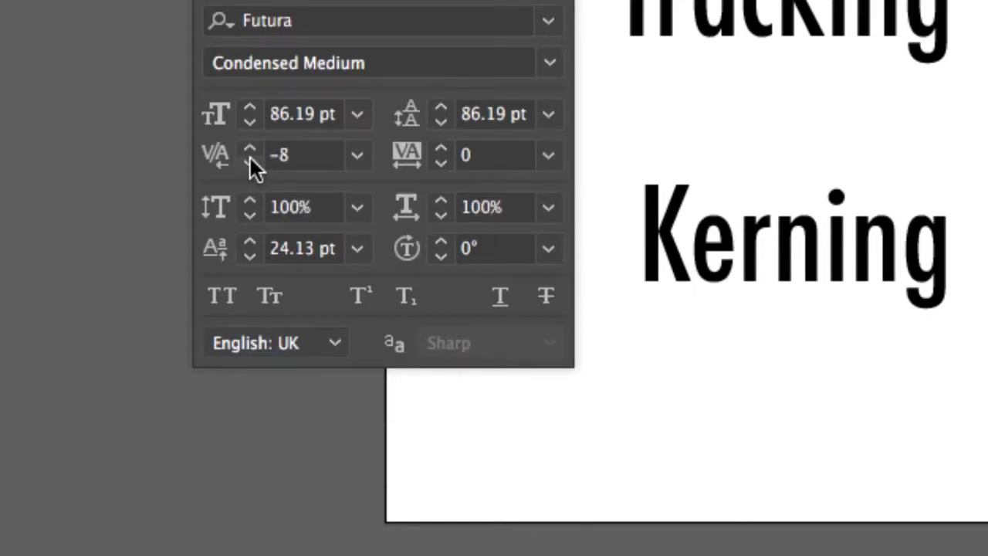
pyautogui.click(251, 159)
pyautogui.click(250, 160)
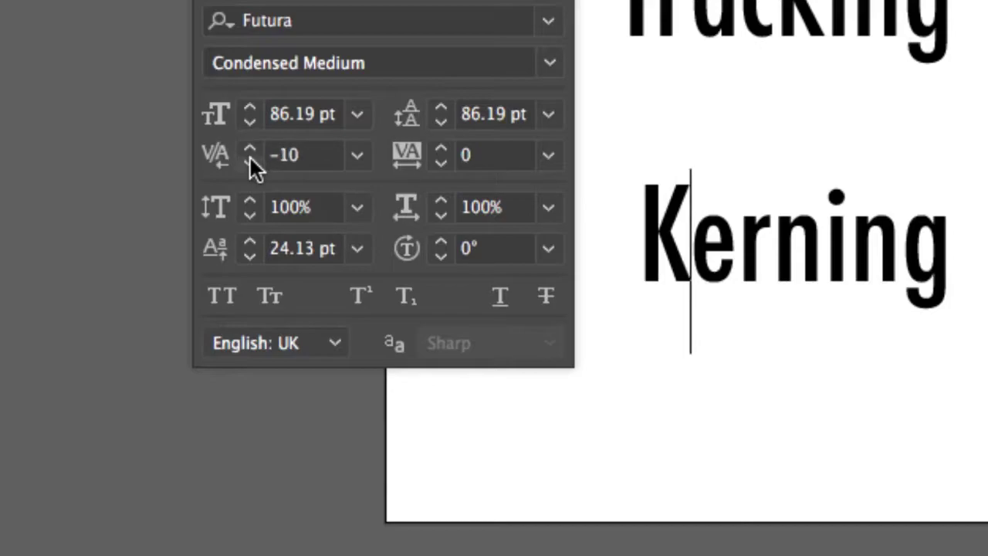
pyautogui.click(250, 160)
pyautogui.click(250, 160)
pyautogui.click(250, 160)
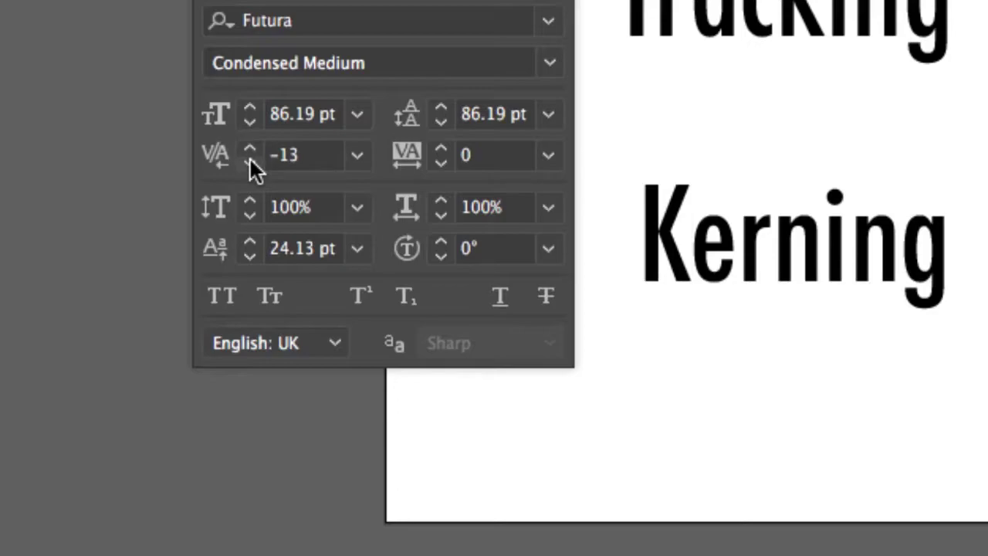
pyautogui.click(250, 159)
pyautogui.click(250, 160)
pyautogui.click(251, 159)
pyautogui.click(251, 160)
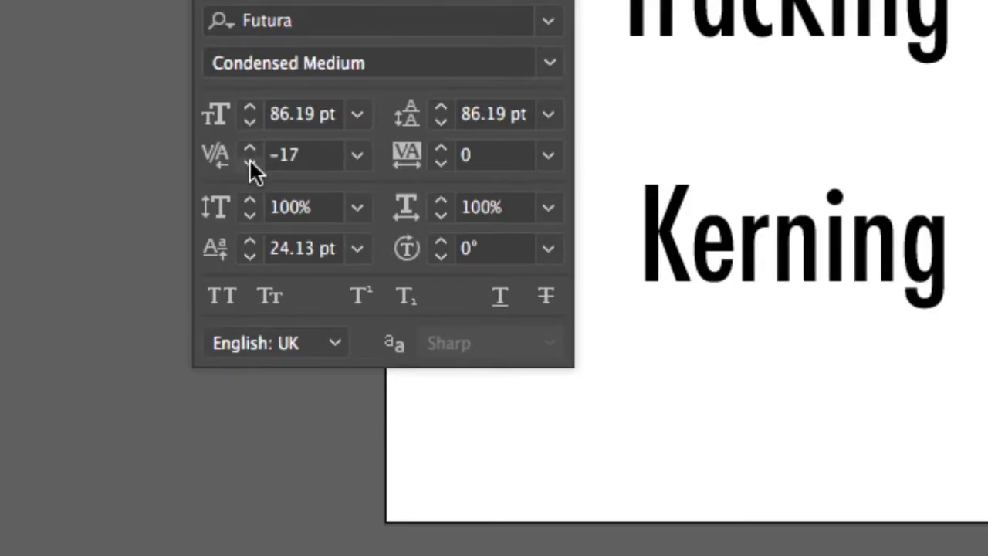
pyautogui.click(250, 160)
pyautogui.click(250, 160)
pyautogui.click(250, 160)
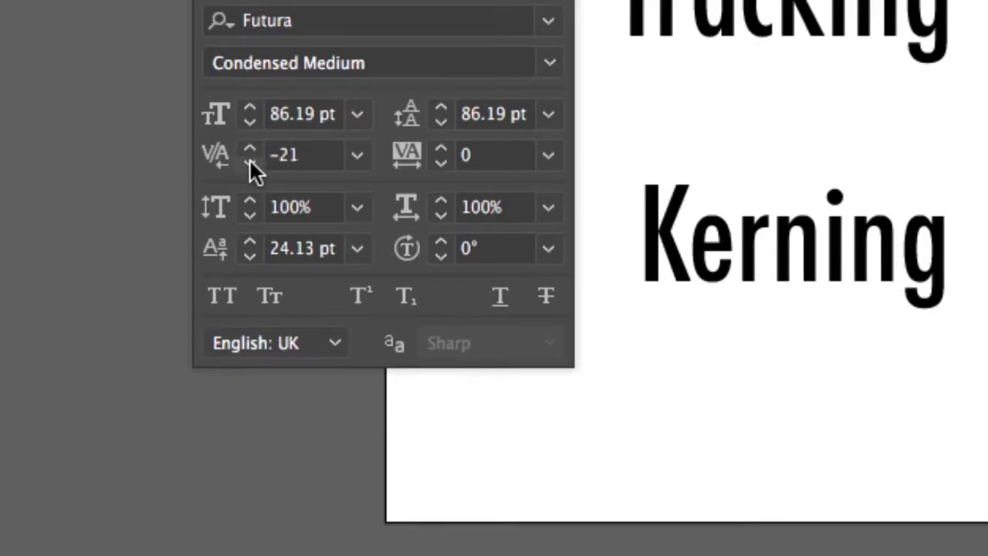
pyautogui.click(250, 161)
pyautogui.click(251, 161)
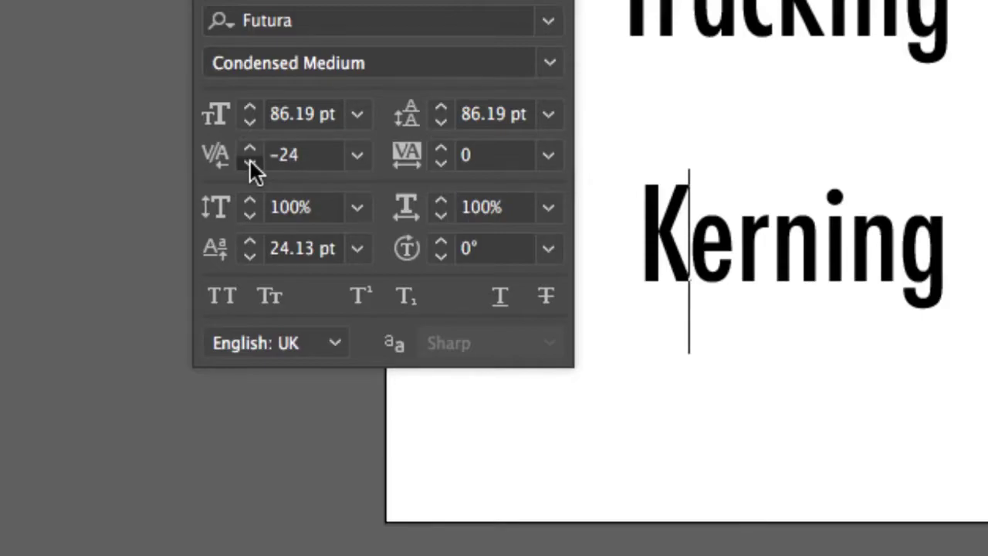
pyautogui.click(250, 161)
pyautogui.click(250, 160)
pyautogui.click(250, 160)
pyautogui.click(250, 160)
pyautogui.click(250, 161)
pyautogui.click(250, 161)
pyautogui.click(251, 160)
pyautogui.click(250, 161)
pyautogui.click(250, 160)
pyautogui.click(251, 160)
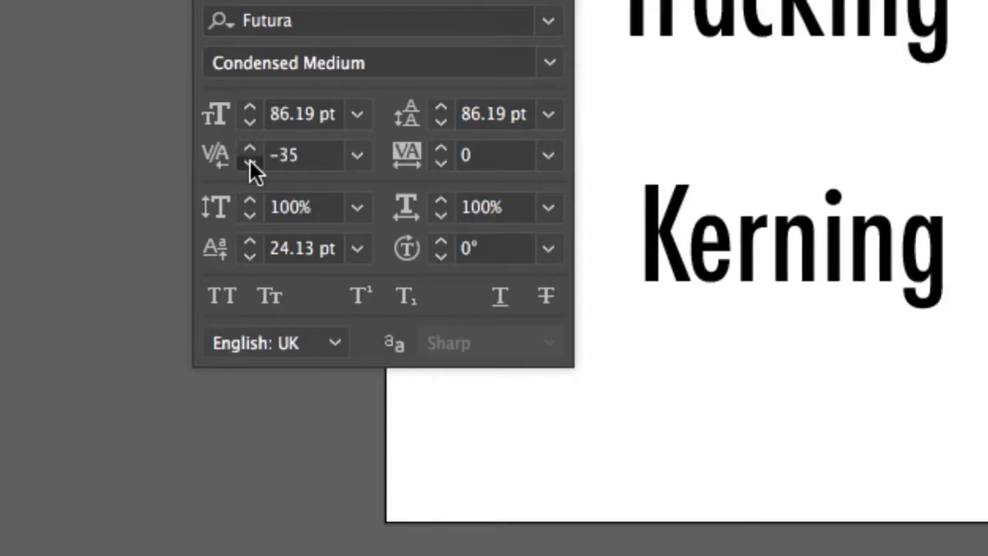
pyautogui.click(250, 161)
pyautogui.click(250, 160)
pyautogui.click(250, 161)
pyautogui.click(251, 160)
pyautogui.click(250, 161)
pyautogui.click(251, 161)
pyautogui.click(250, 161)
pyautogui.click(251, 161)
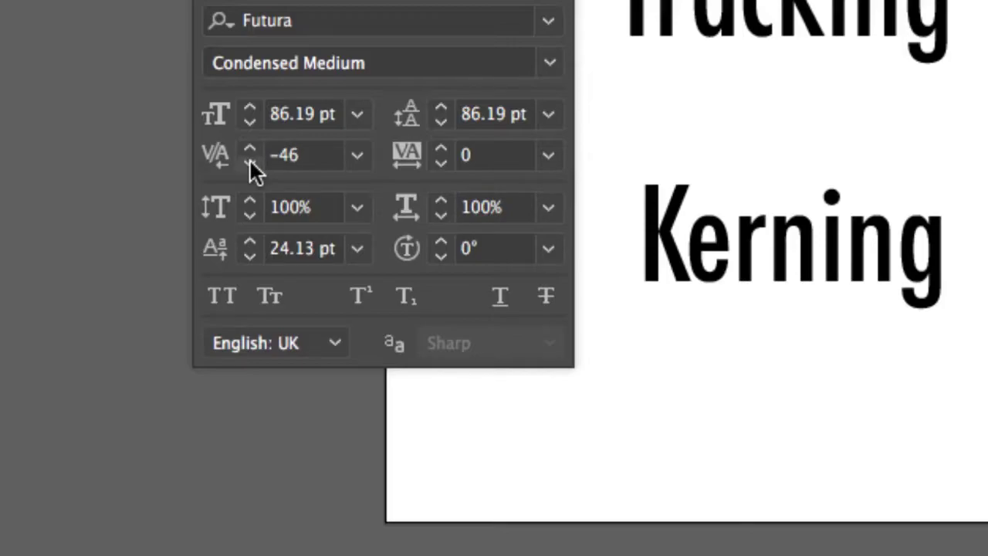
pyautogui.click(251, 161)
pyautogui.click(250, 161)
pyautogui.click(250, 160)
pyautogui.click(250, 160)
pyautogui.click(251, 160)
pyautogui.click(250, 160)
pyautogui.click(250, 160)
pyautogui.click(250, 161)
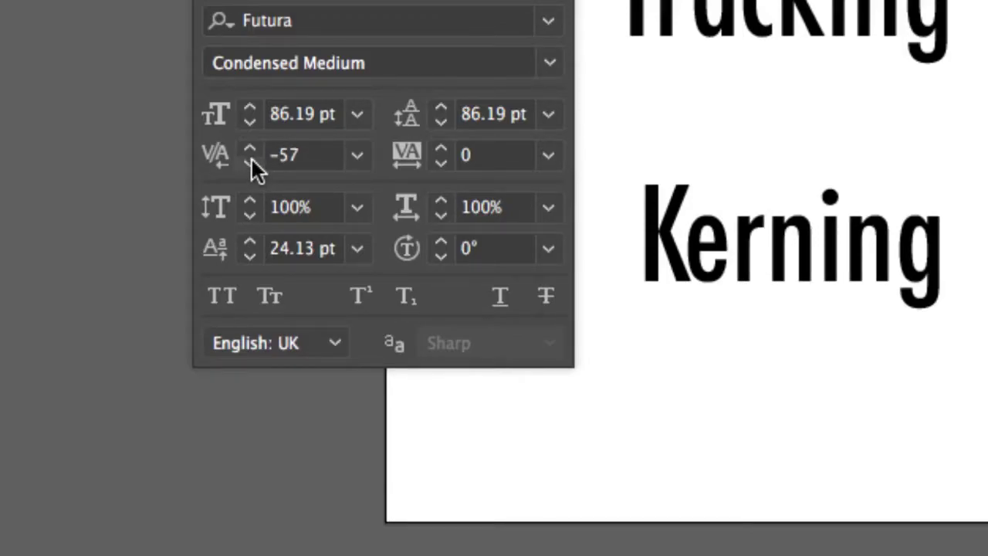
pyautogui.click(250, 160)
pyautogui.click(250, 160)
pyautogui.click(250, 160)
pyautogui.click(250, 161)
pyautogui.click(250, 161)
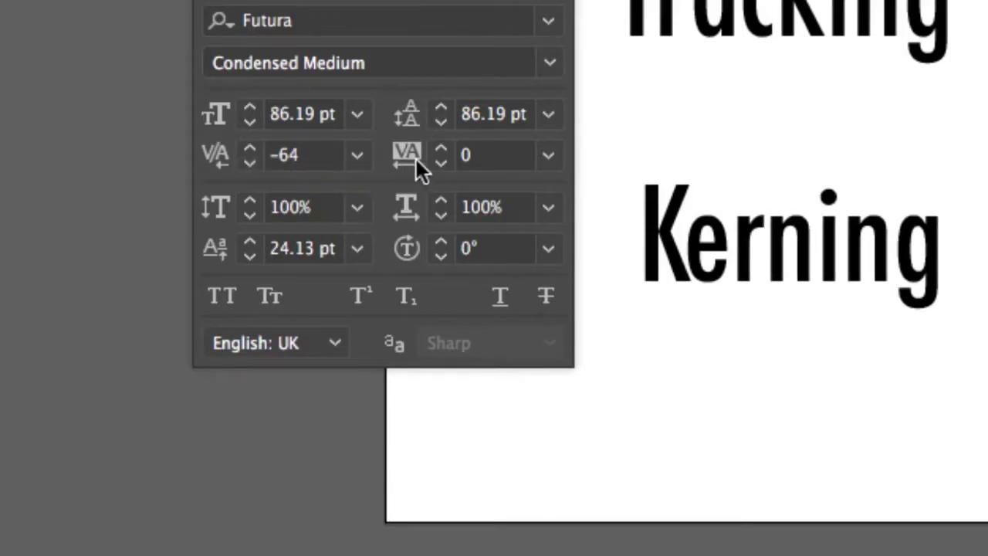
pyautogui.click(358, 156)
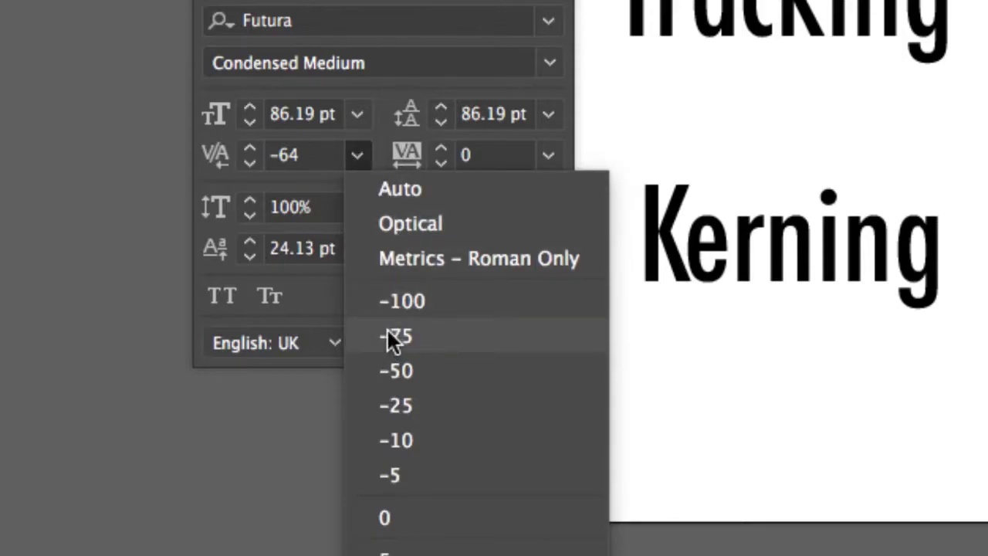
pyautogui.click(395, 303)
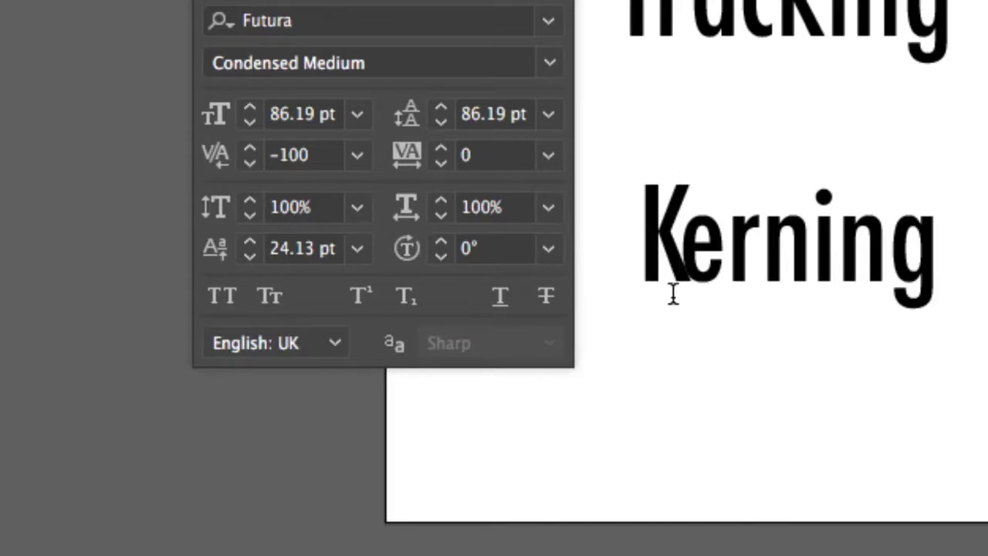
# Check the kerning of the n–g, n–i and r–n pairs in Kerning.
pyautogui.click(876, 245)
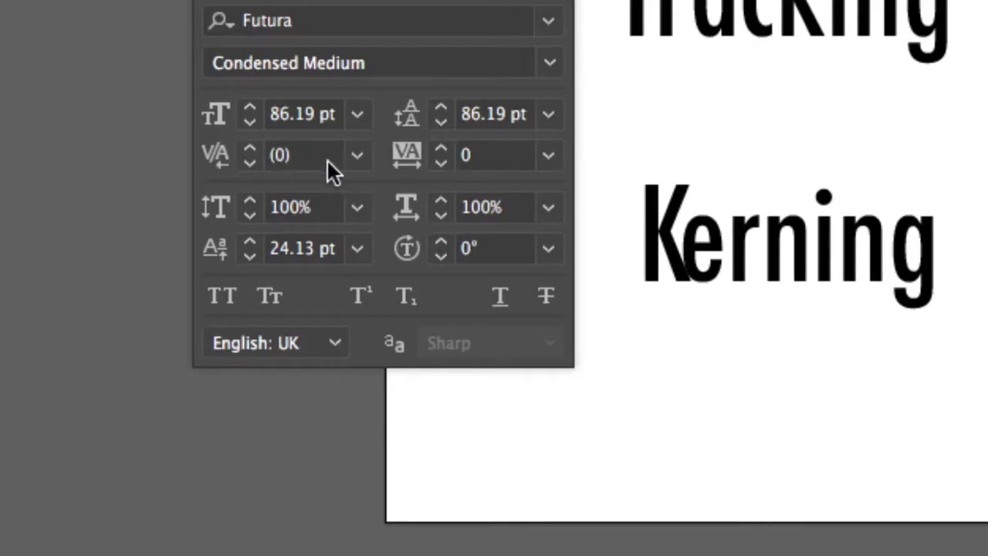
pyautogui.click(814, 259)
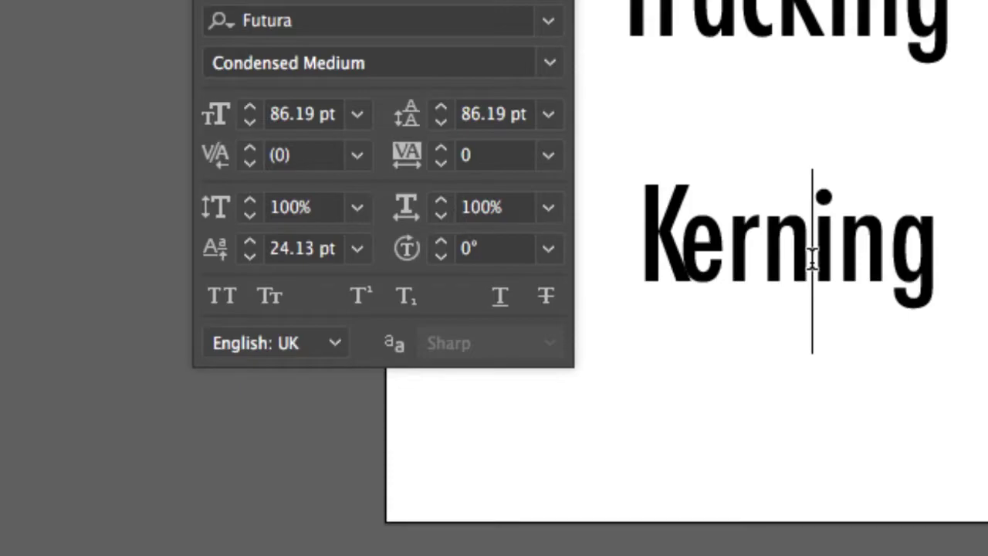
pyautogui.click(762, 255)
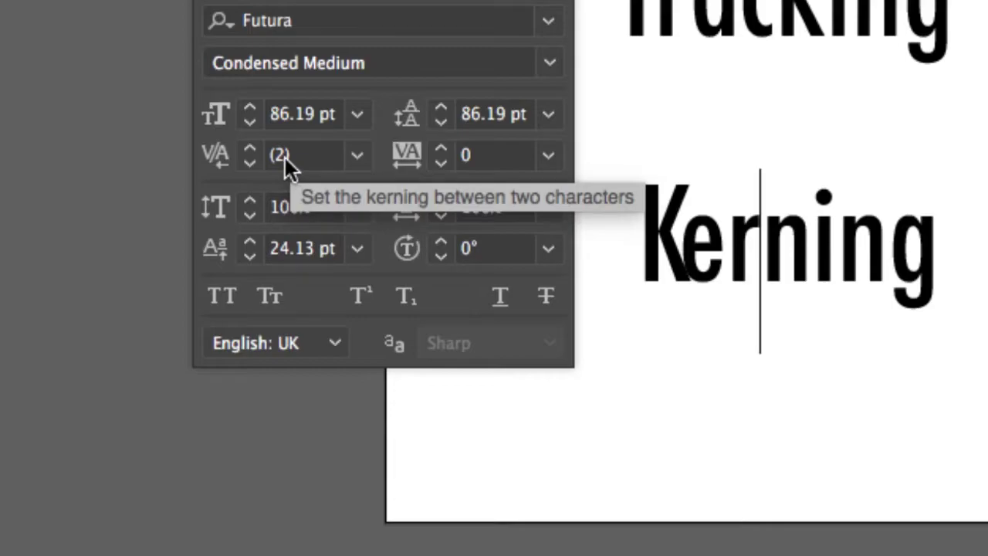
# Tighten the r–n pair with Alt+Left Arrow, then set its kerning to 0 from the presets.
pyautogui.hotkey('alt', 'Left')
pyautogui.click(360, 156)
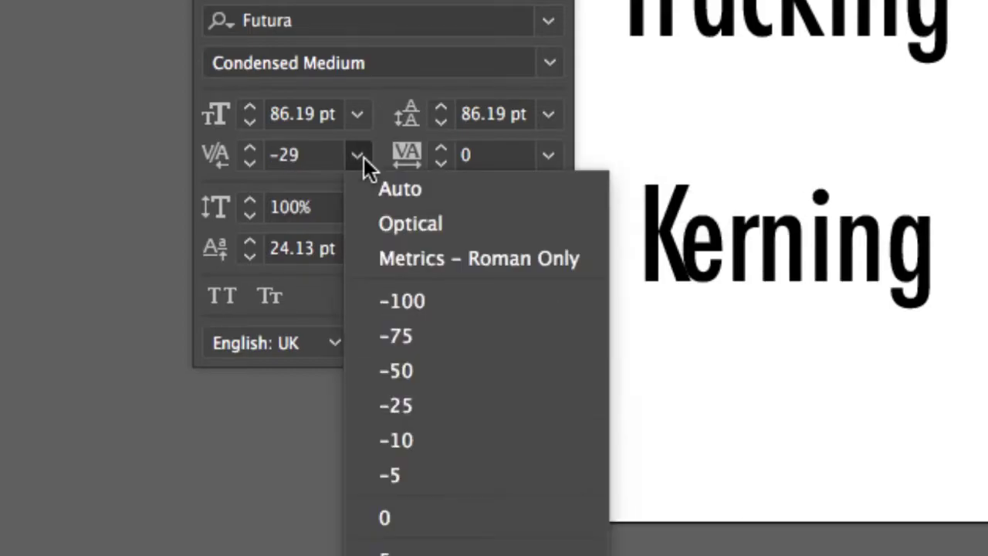
pyautogui.click(388, 519)
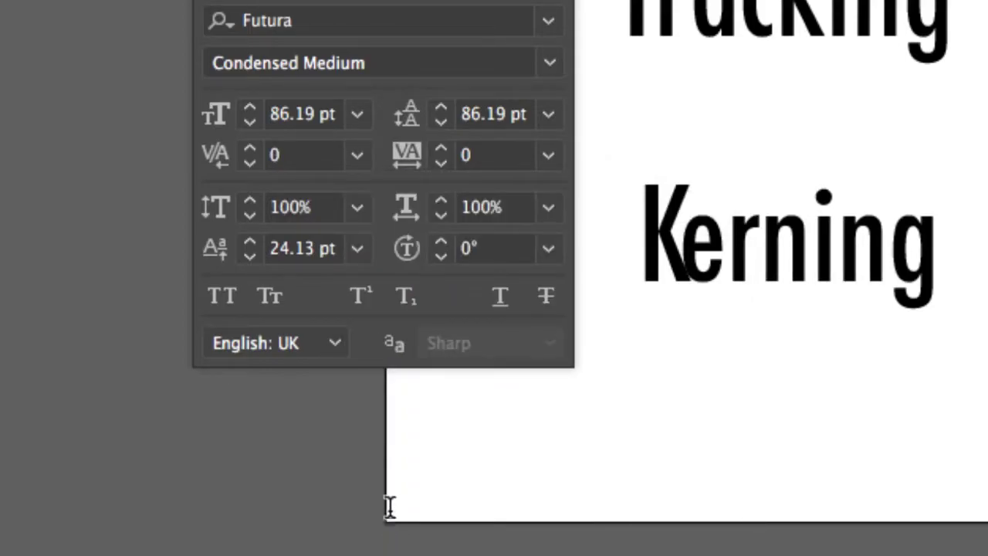
pyautogui.click(760, 223)
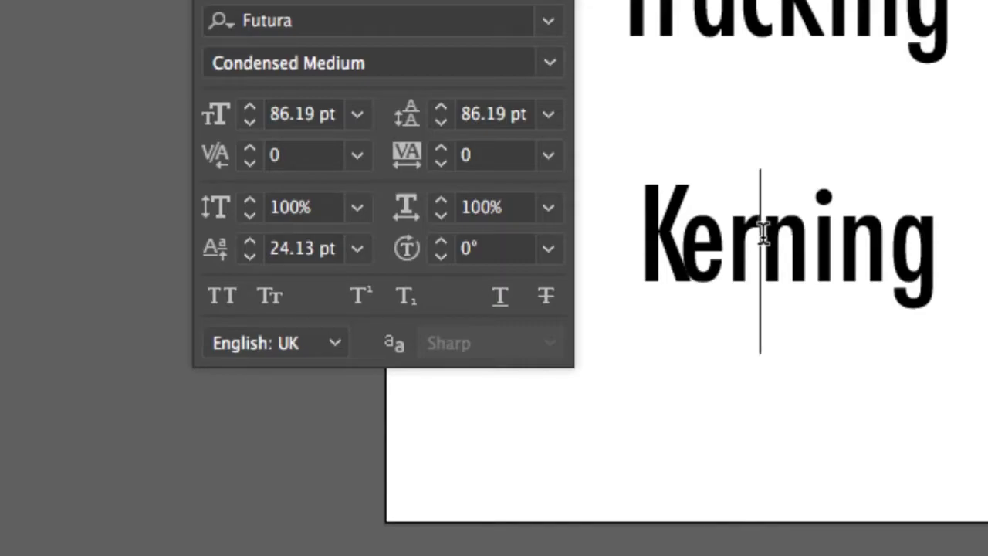
# Enter 2 directly in the Kerning field for the r–n pair, then return to the word Tracking.
pyautogui.click(355, 158)
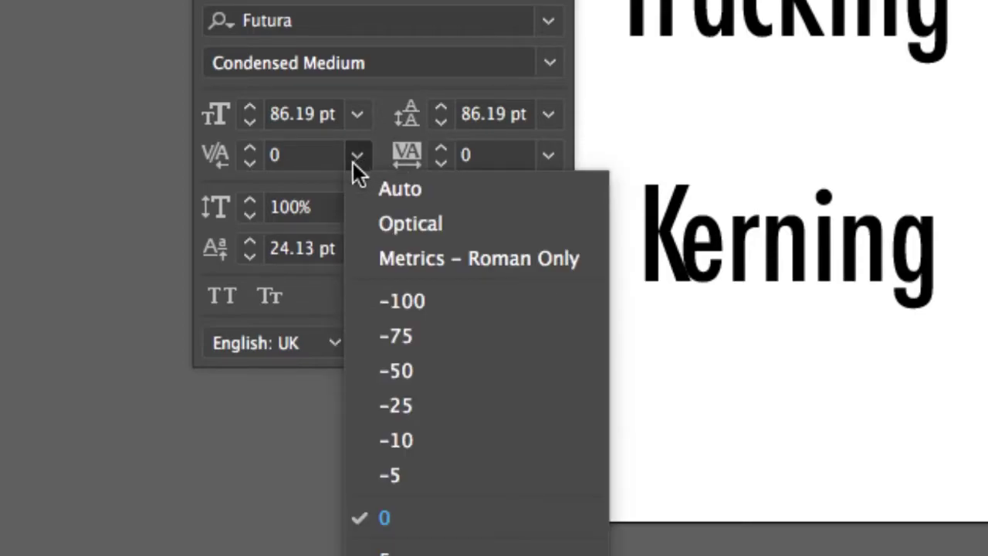
pyautogui.click(296, 158)
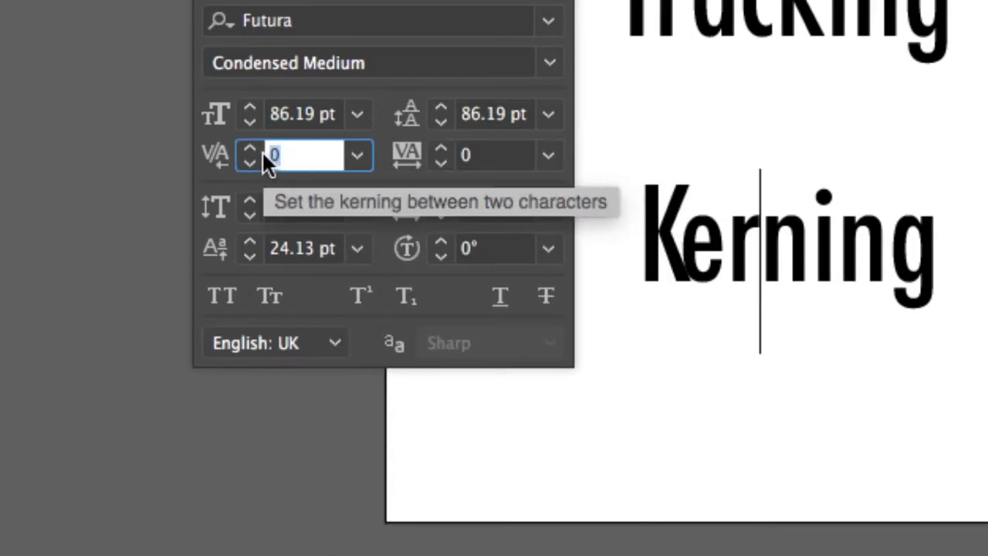
pyautogui.press('Return')
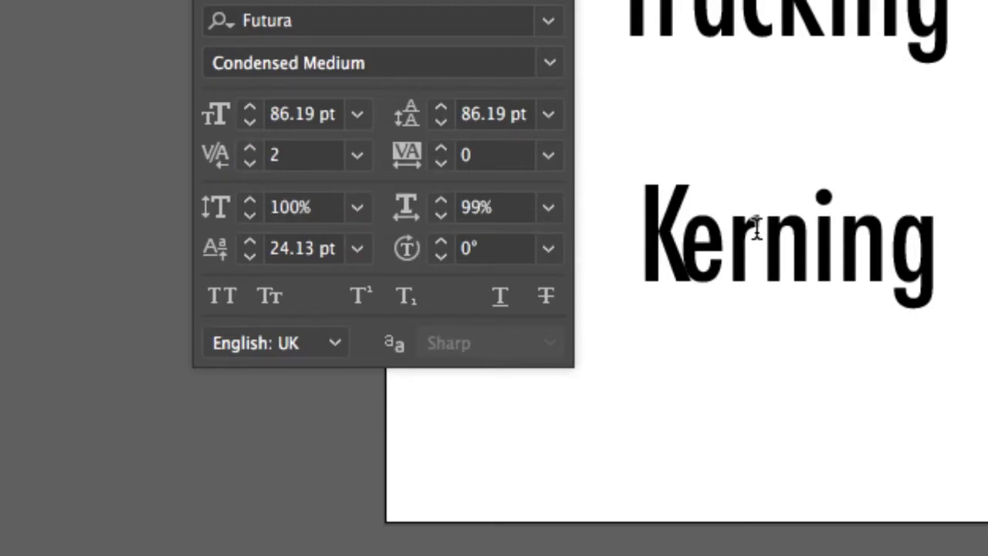
pyautogui.click(715, 12)
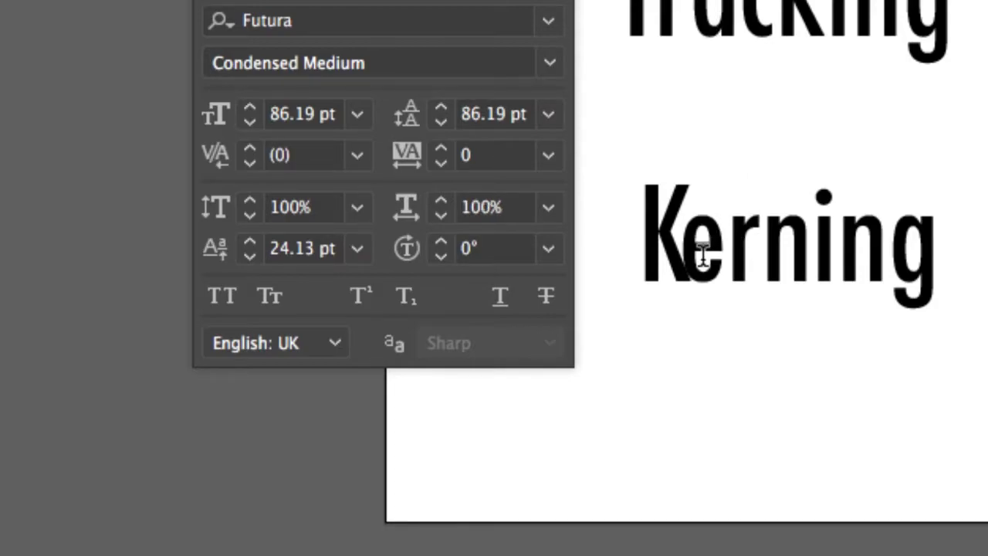